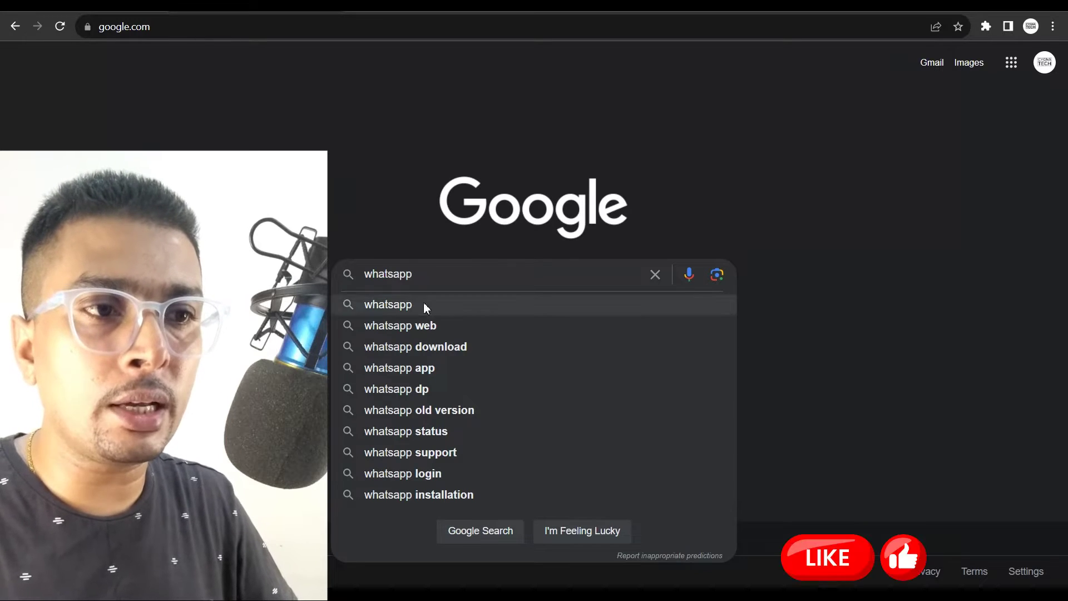
Step: Search Google for 'whatsapp' and go from the whatsapp.com homepage to WhatsApp Web
key(Return)
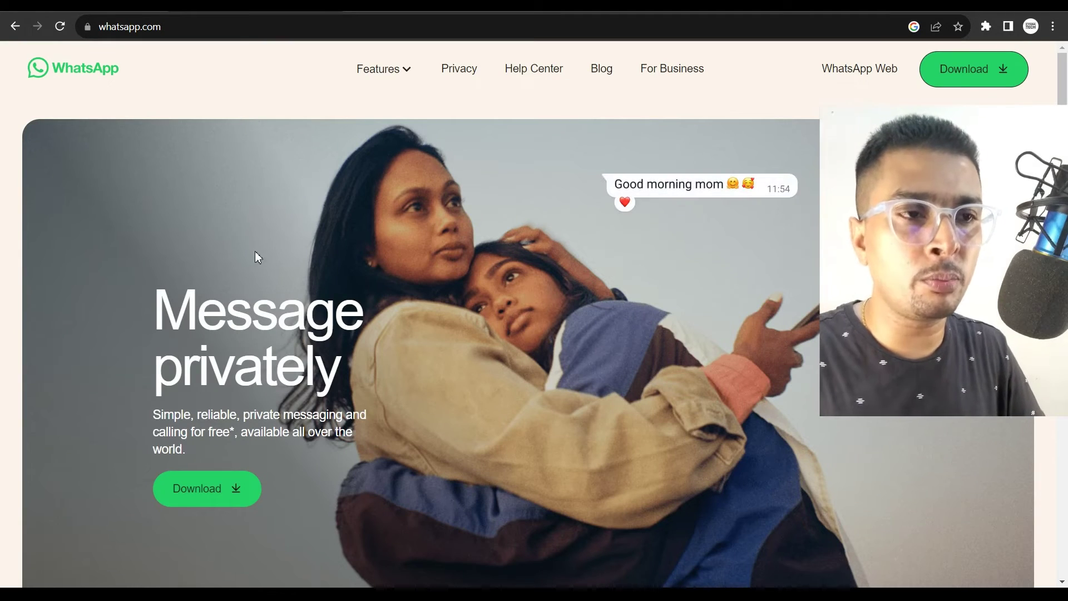
scroll(254, 258, down, 6)
scroll(248, 258, down, 5)
scroll(245, 255, up, 5)
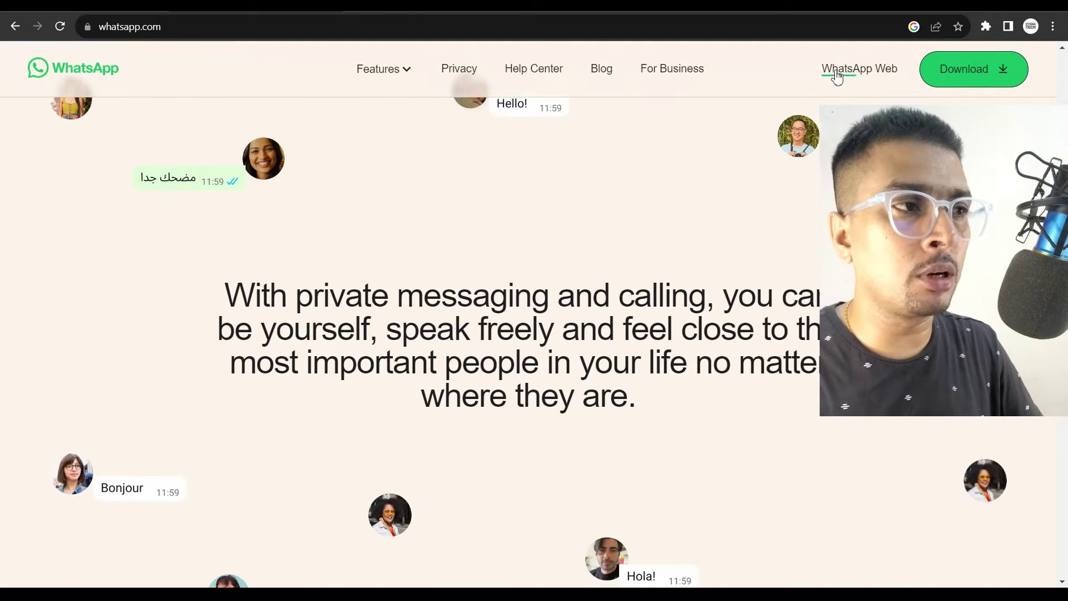
click(847, 75)
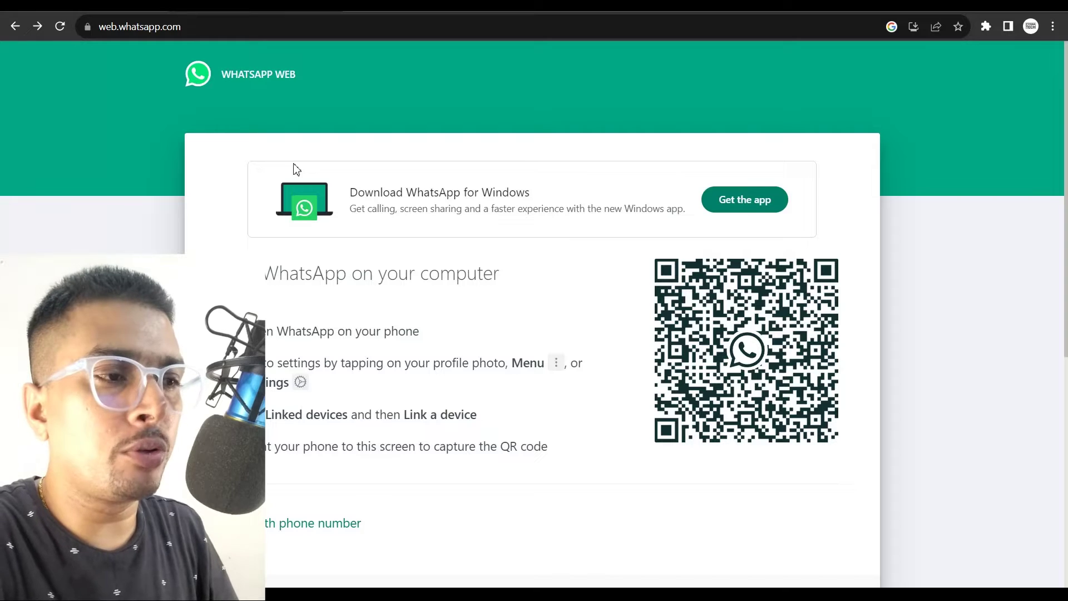
Step: Scroll down to the WhatsApp Web tutorial and back up to the login QR code
scroll(479, 356, down, 5)
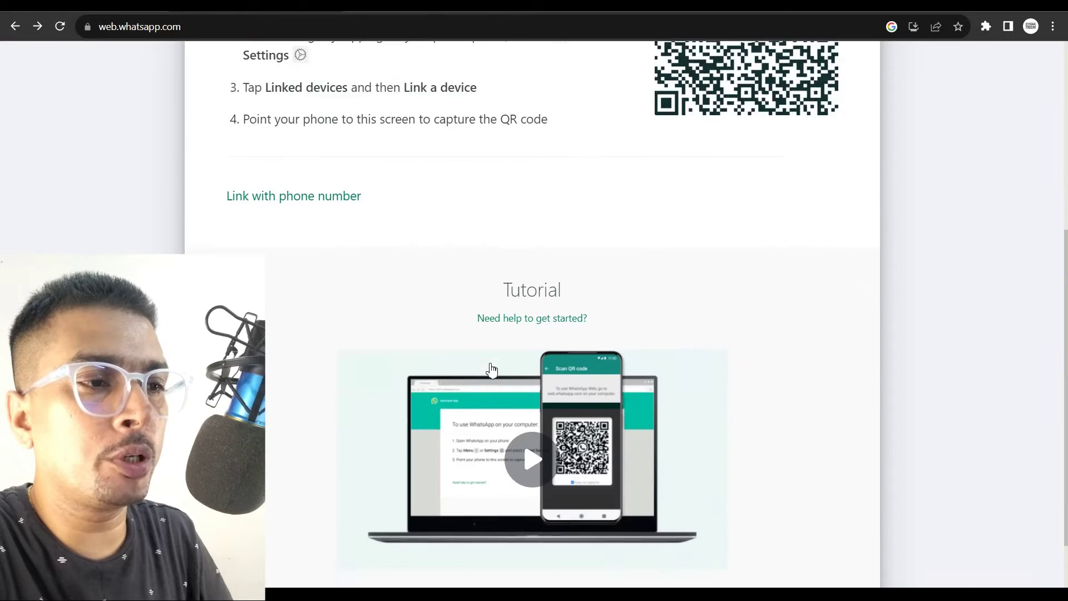
scroll(778, 358, up, 5)
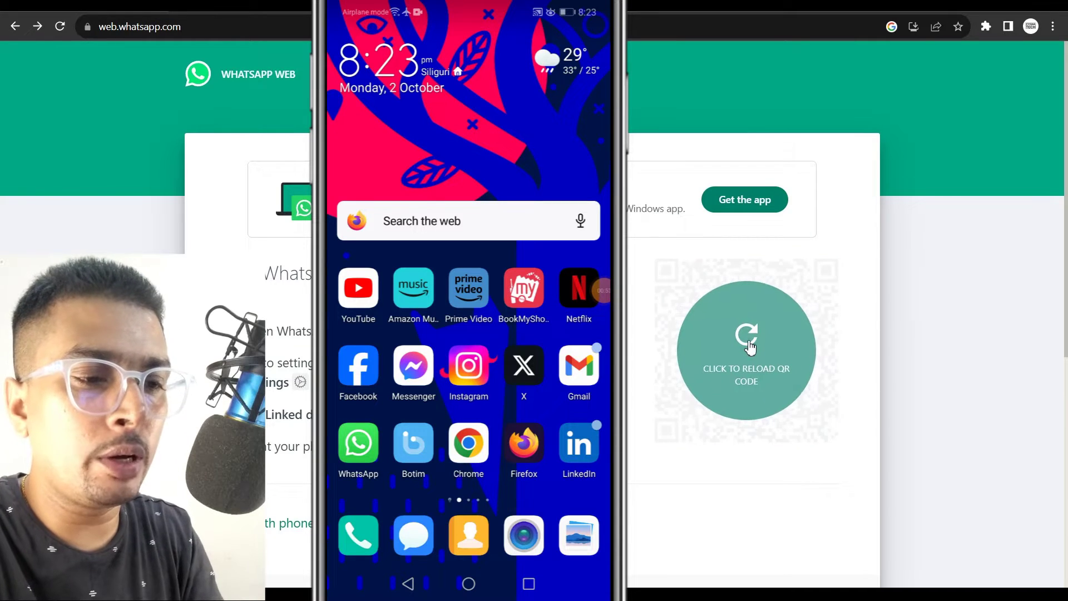
Step: Reload the expired WhatsApp Web QR code so the phone can scan it
click(750, 347)
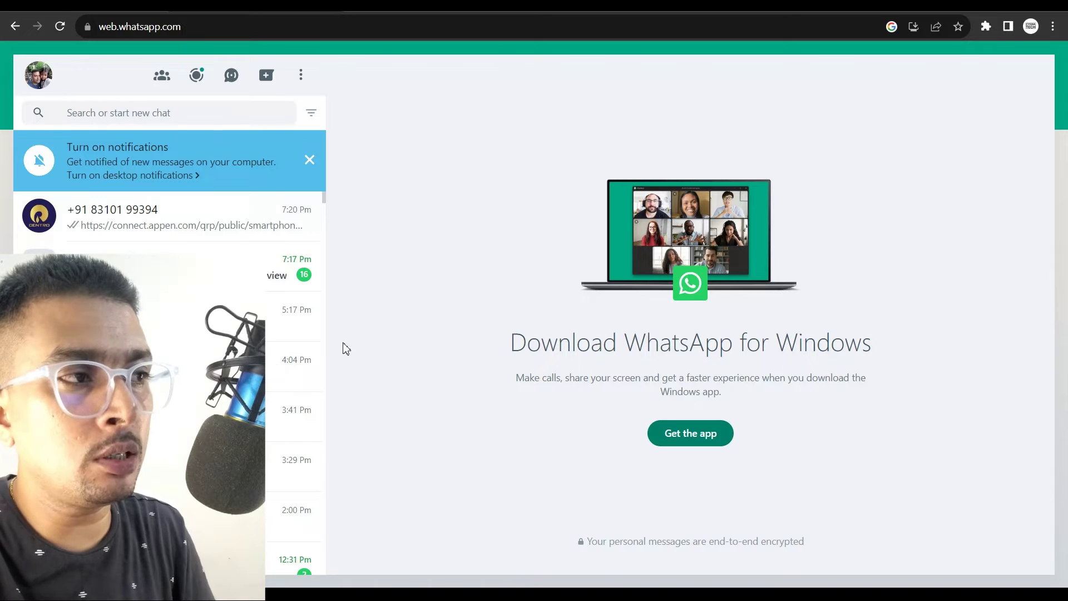
Step: In a new Incognito window, search 'whatsapp' and go through whatsapp.com to WhatsApp Web
click(1052, 26)
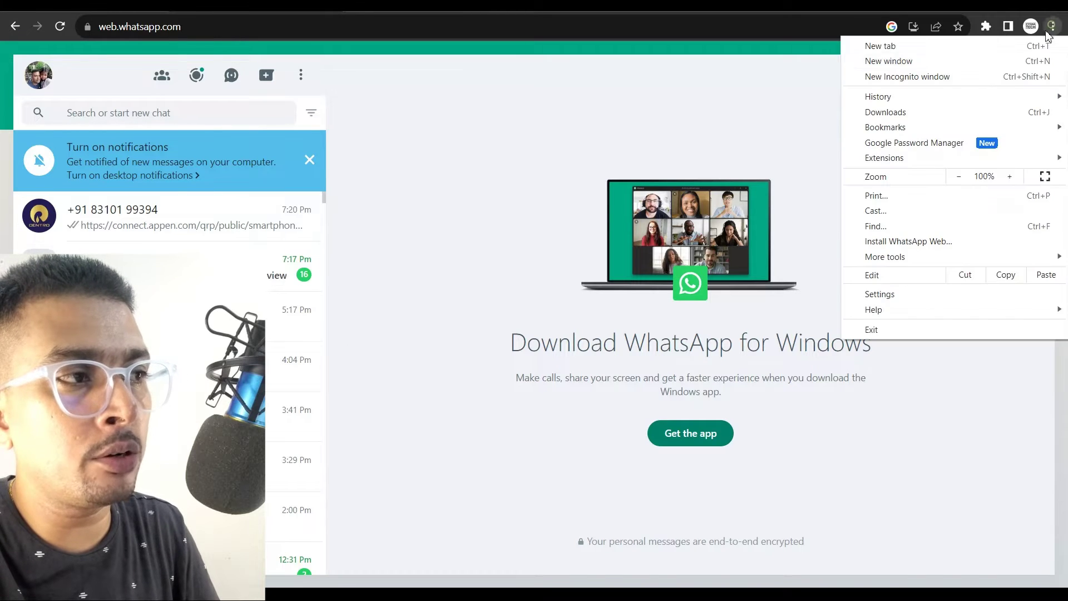
click(918, 76)
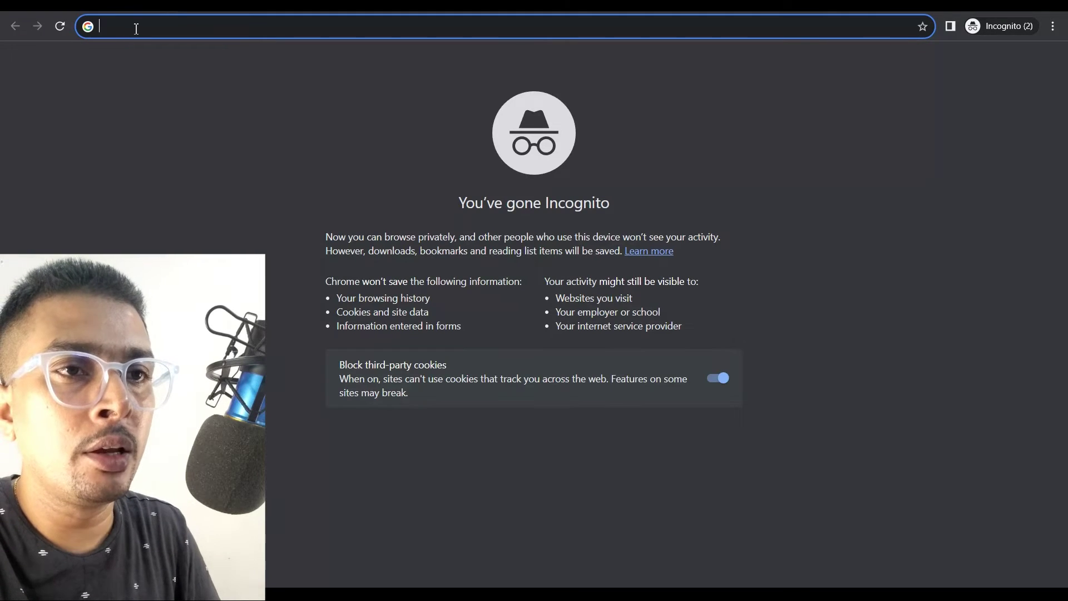
text(whatsapp)
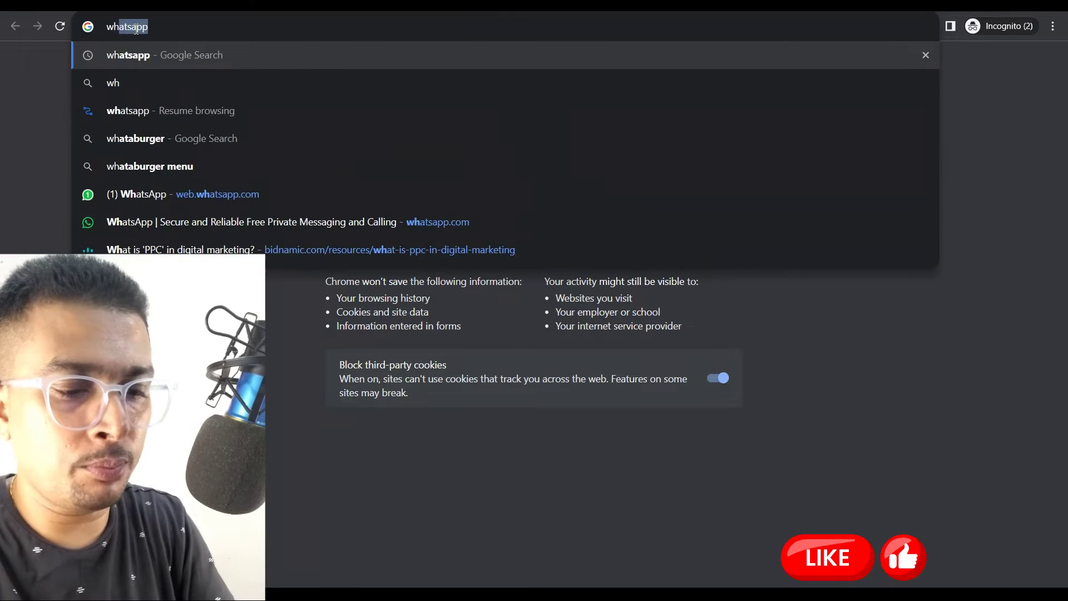
key(Return)
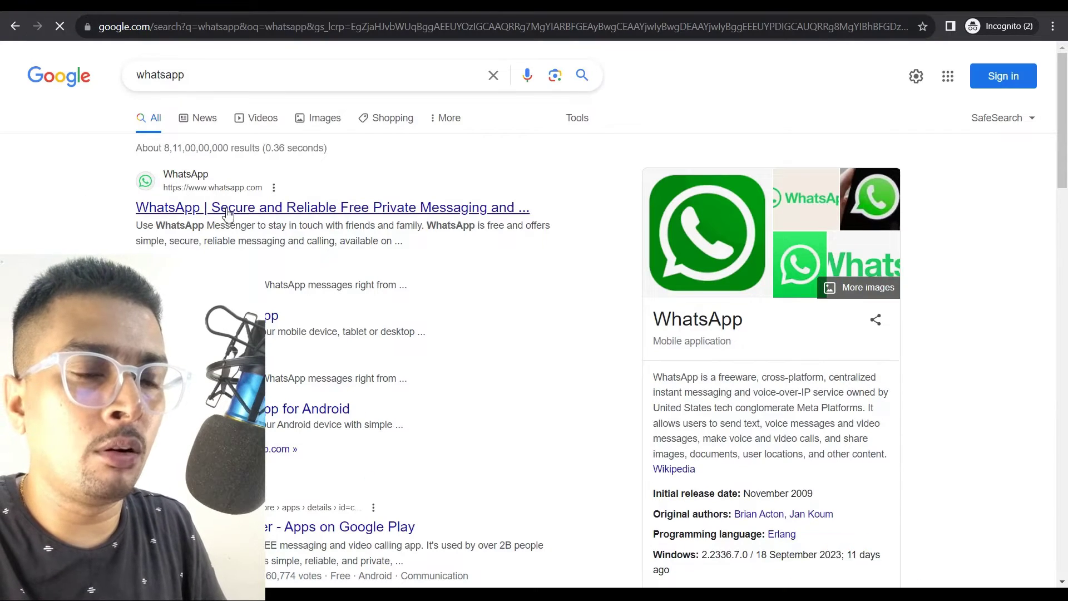
click(235, 215)
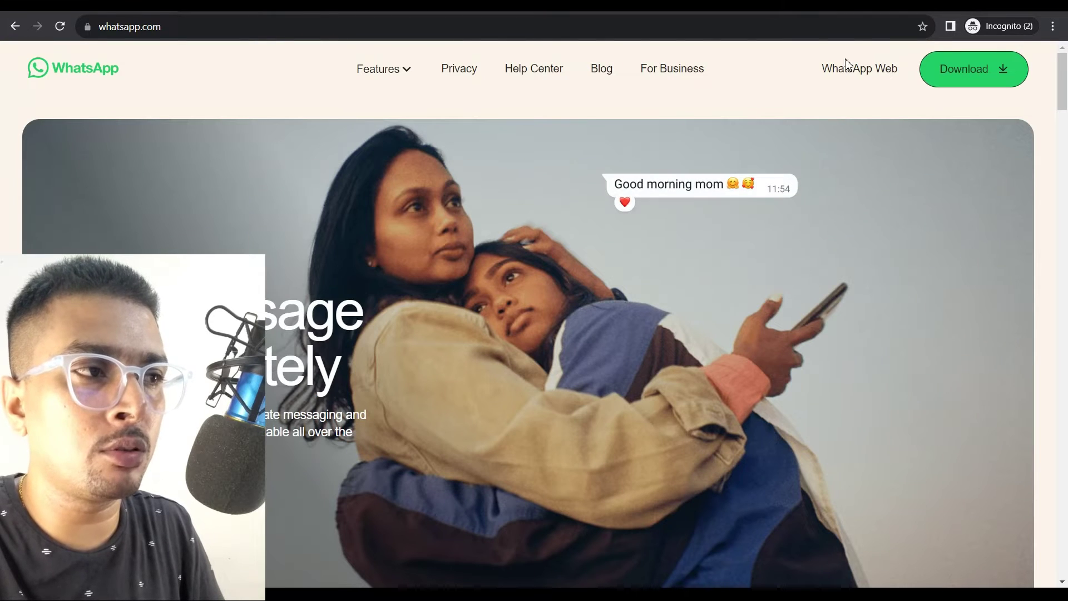
click(842, 77)
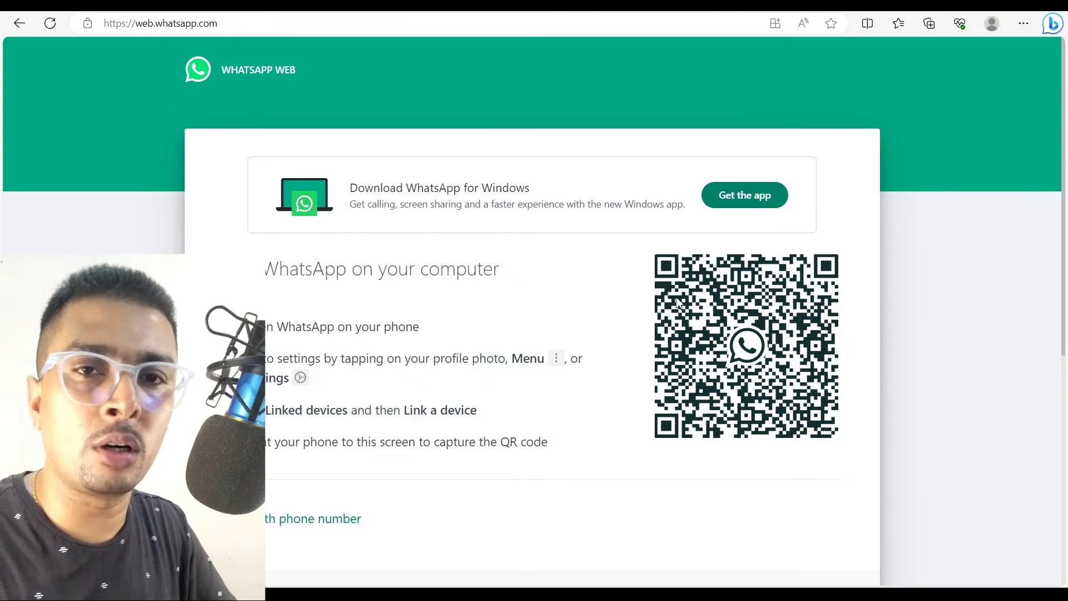
Step: Open Edge's 'Settings and more' menu over the WhatsApp Web QR login page
click(1023, 25)
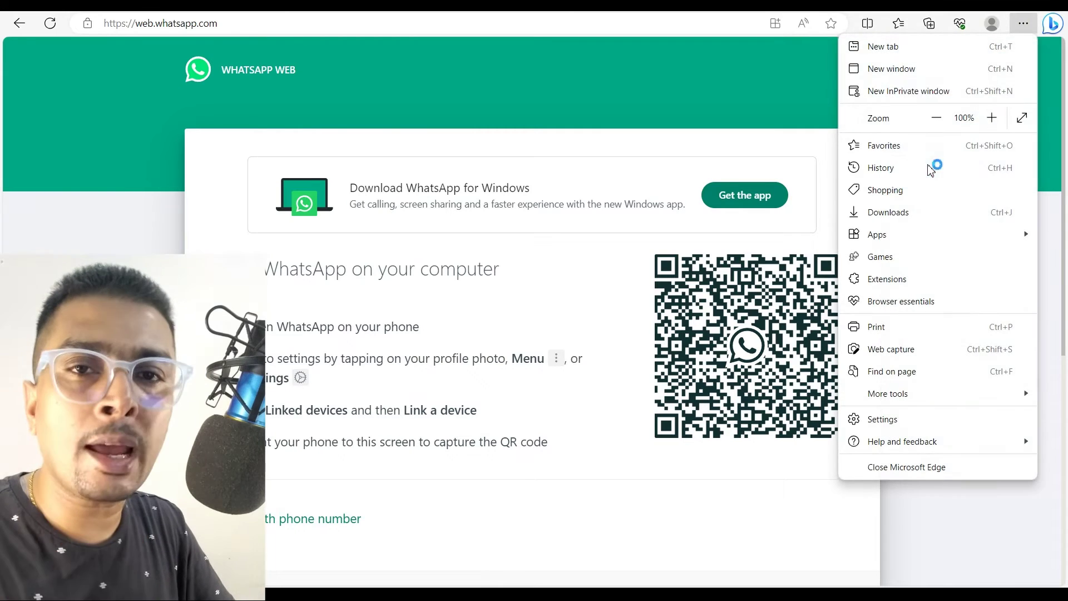